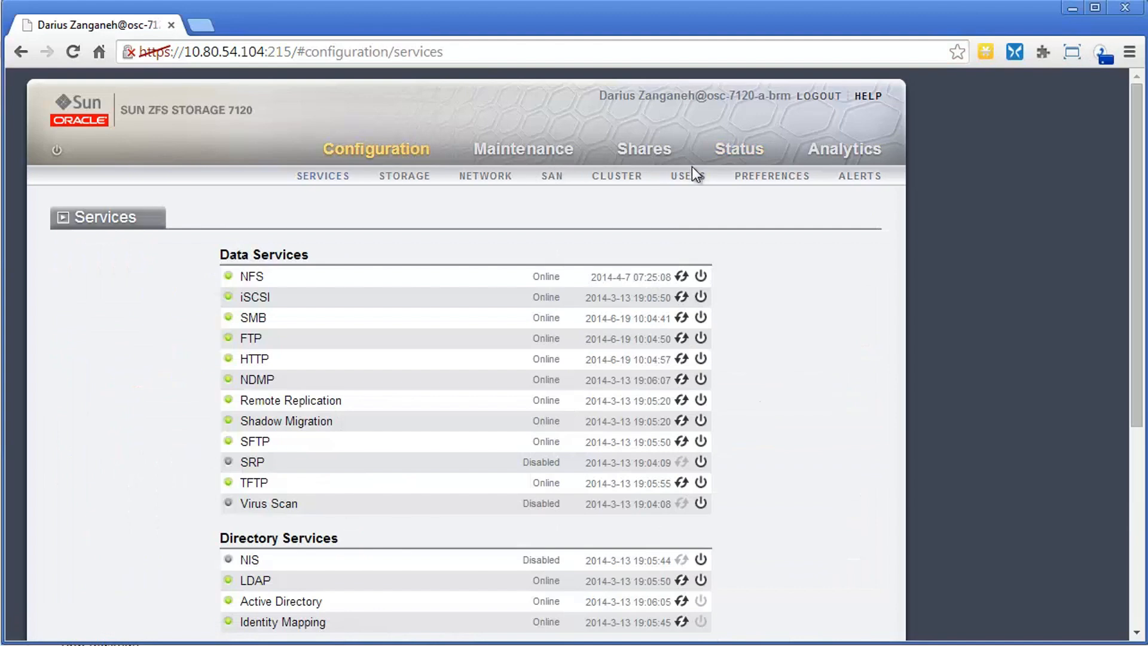
Open the appliance's user configuration page and look through the lists of users and roles.
{"action": "left_click", "coordinate": [695, 177]}
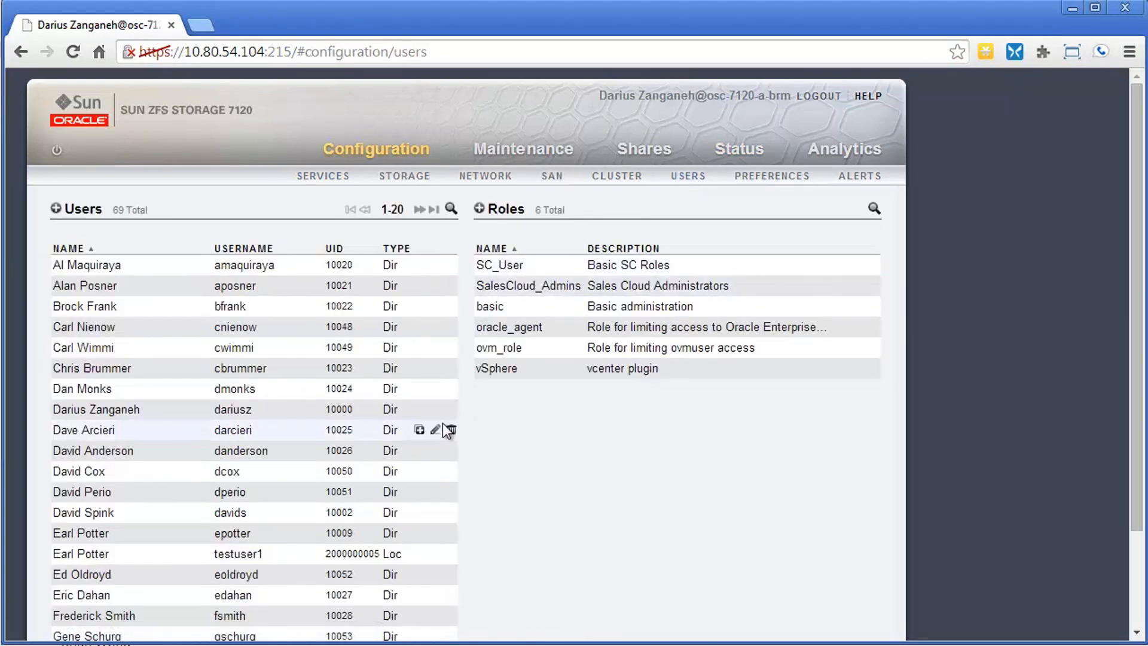
{"action": "scroll", "coordinate": [385, 333], "scroll_direction": "down", "scroll_amount": 2}
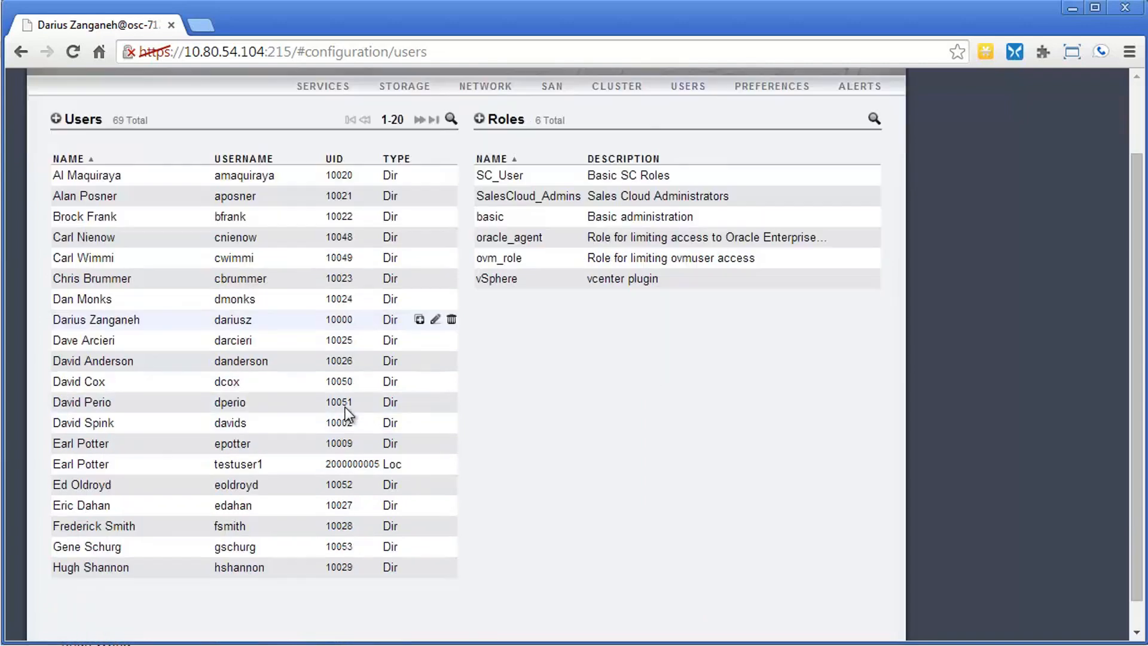
{"action": "scroll", "coordinate": [418, 413], "scroll_direction": "up", "scroll_amount": 2}
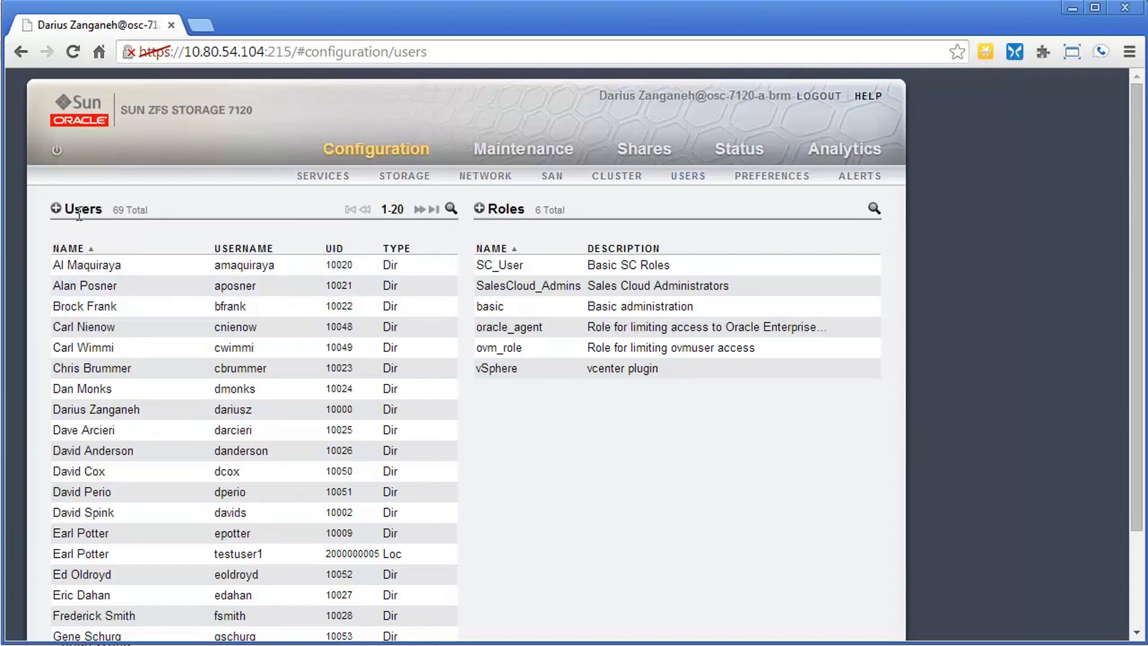
Examine the new-user form's Local Only and Directory types and its role choices, and close it without adding a user.
{"action": "left_click", "coordinate": [55, 208]}
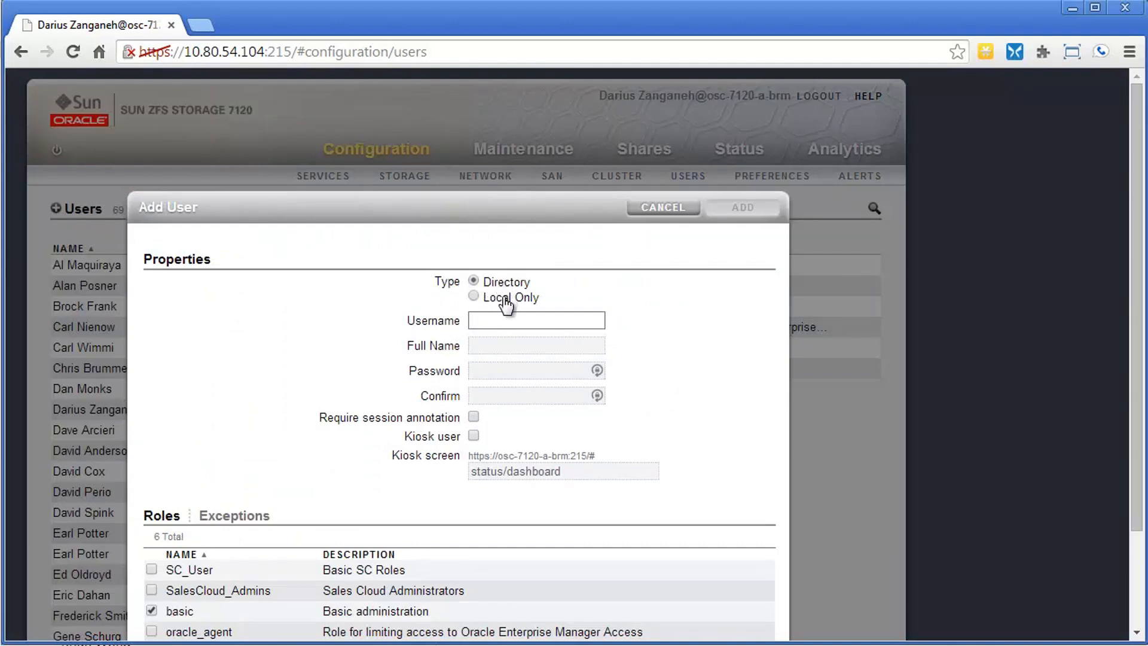
{"action": "left_click", "coordinate": [472, 296]}
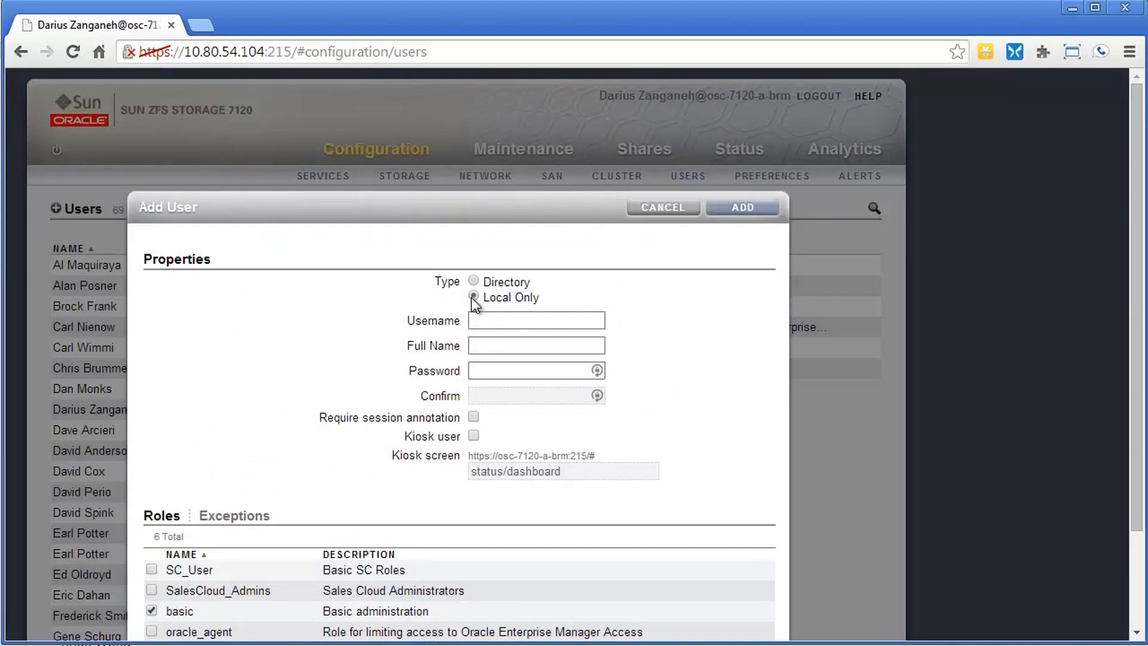
{"action": "scroll", "coordinate": [265, 383], "scroll_direction": "down", "scroll_amount": 3}
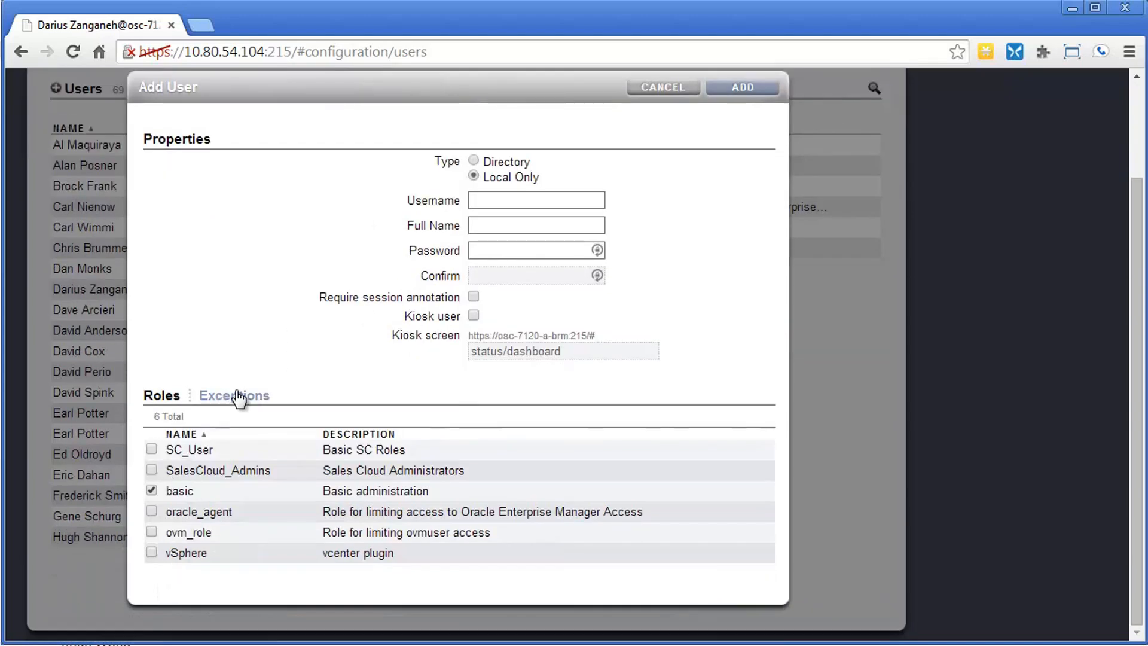
{"action": "scroll", "coordinate": [306, 364], "scroll_direction": "up", "scroll_amount": 2}
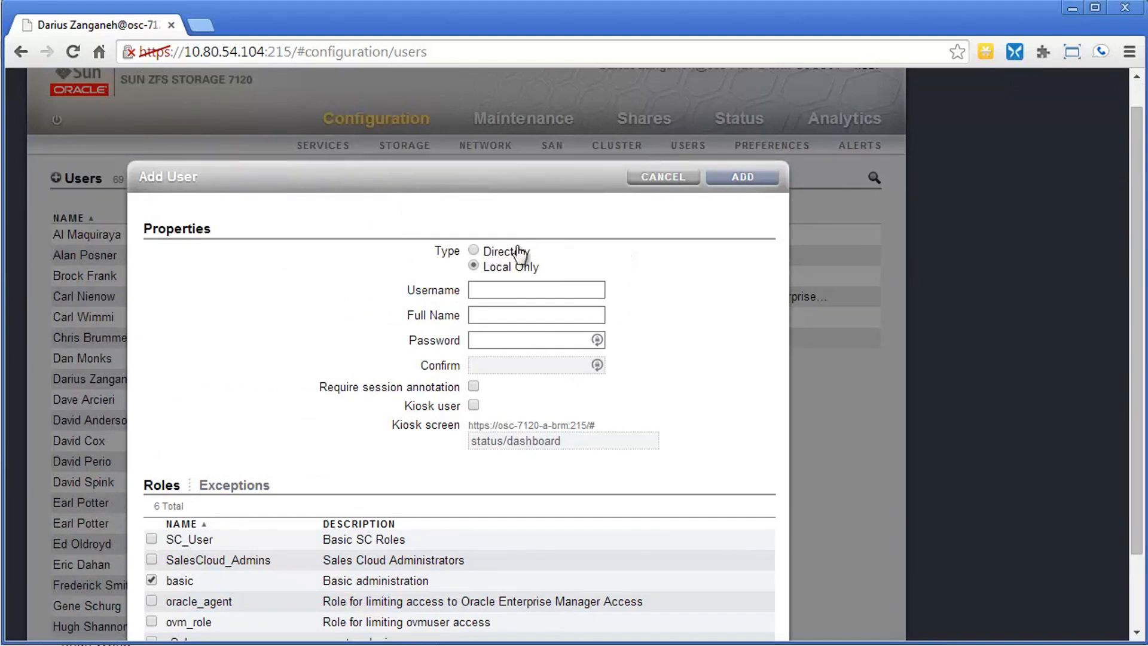
{"action": "left_click", "coordinate": [473, 250]}
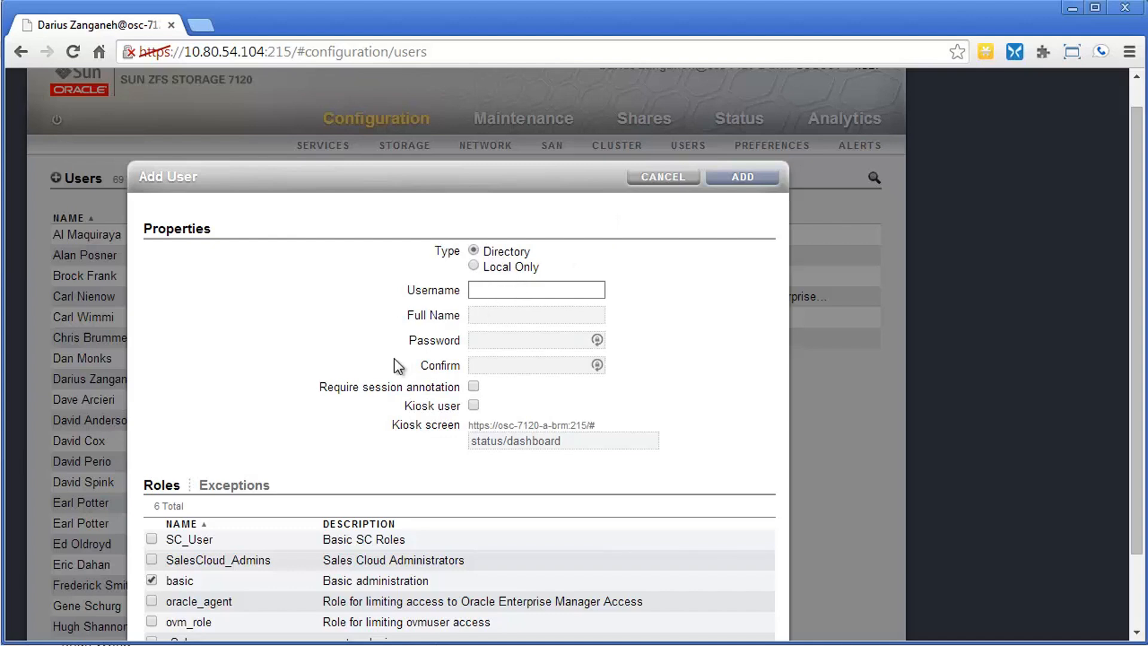
{"action": "left_click", "coordinate": [647, 175]}
Open the first directory user in the list for editing and show that user's permission exceptions.
{"action": "double_click", "coordinate": [225, 238]}
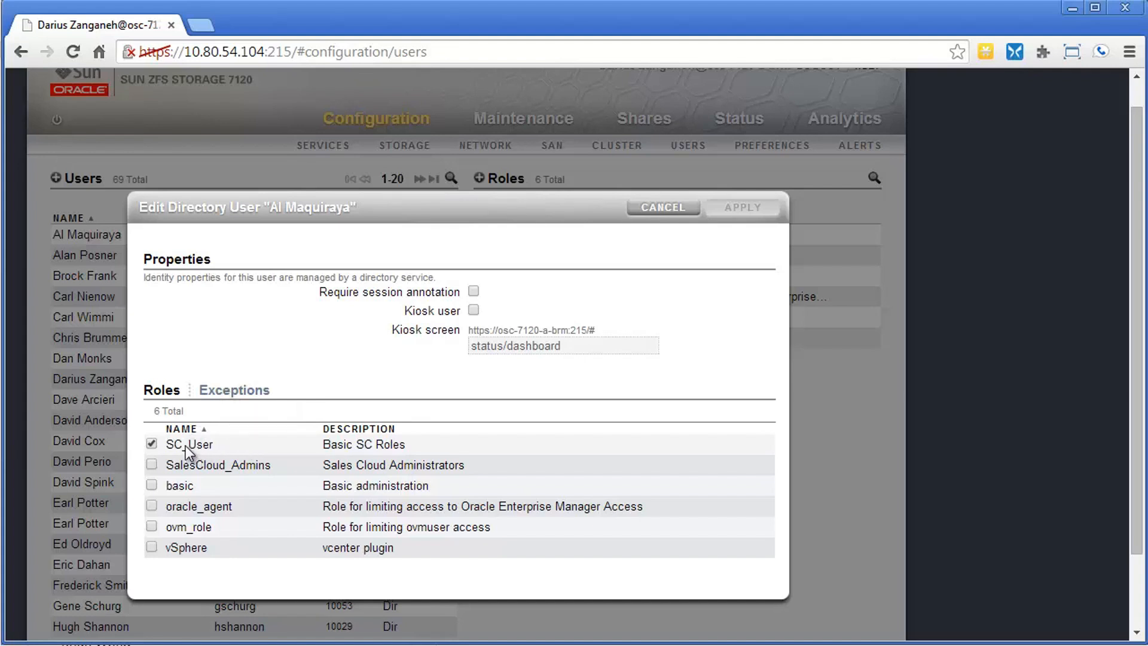
{"action": "left_click", "coordinate": [230, 390]}
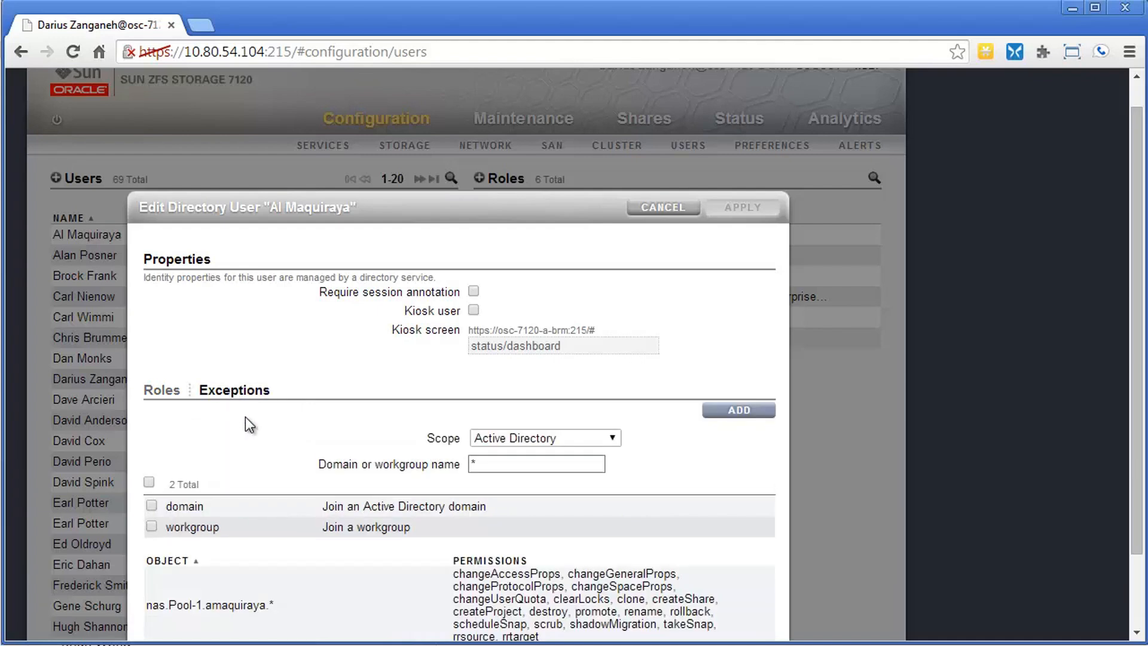
{"action": "scroll", "coordinate": [267, 417], "scroll_direction": "down", "scroll_amount": 3}
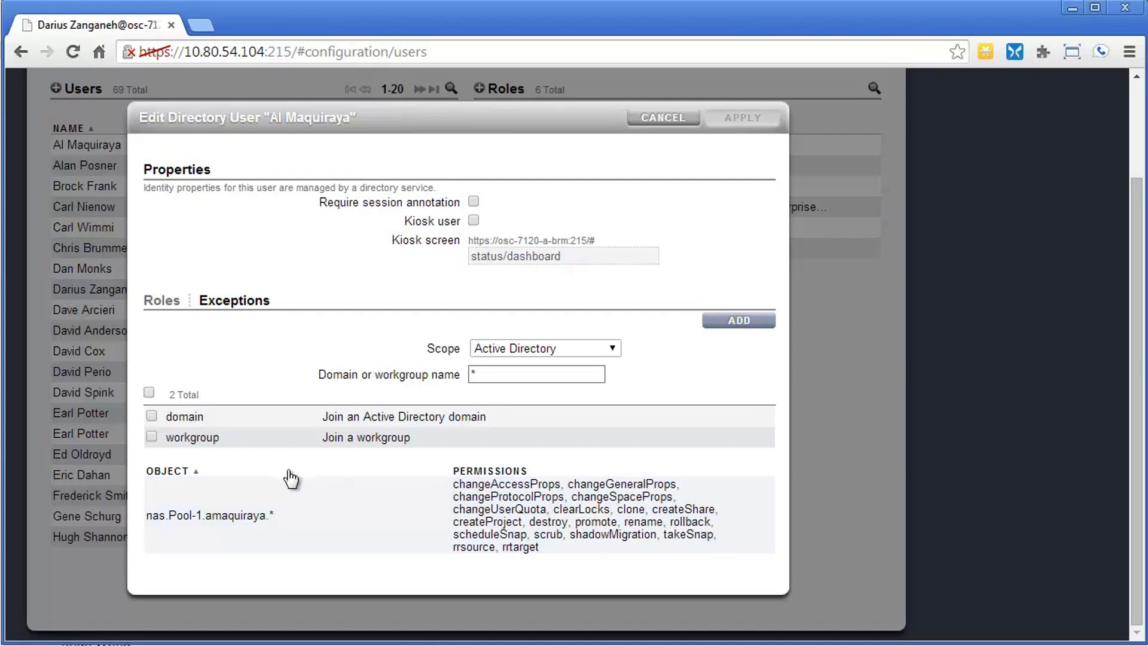
Set the exception's scope to Projects and shares, with storage pool Pool-1 and project ISO.
{"action": "left_click", "coordinate": [506, 350]}
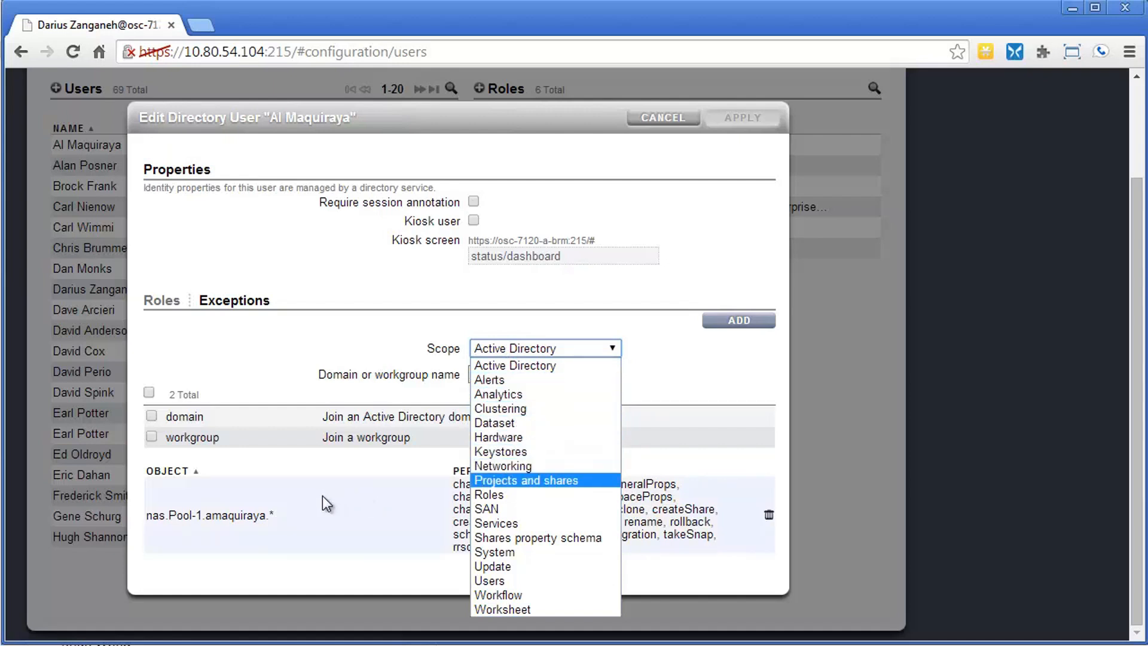
{"action": "left_click", "coordinate": [519, 482]}
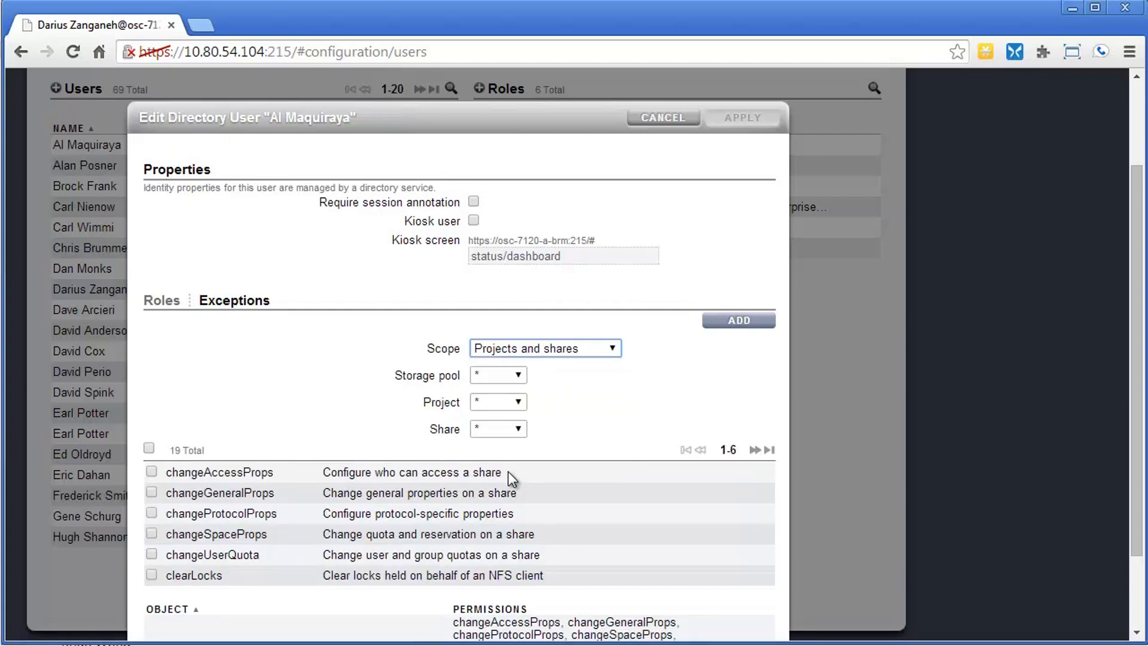
{"action": "left_click", "coordinate": [523, 374]}
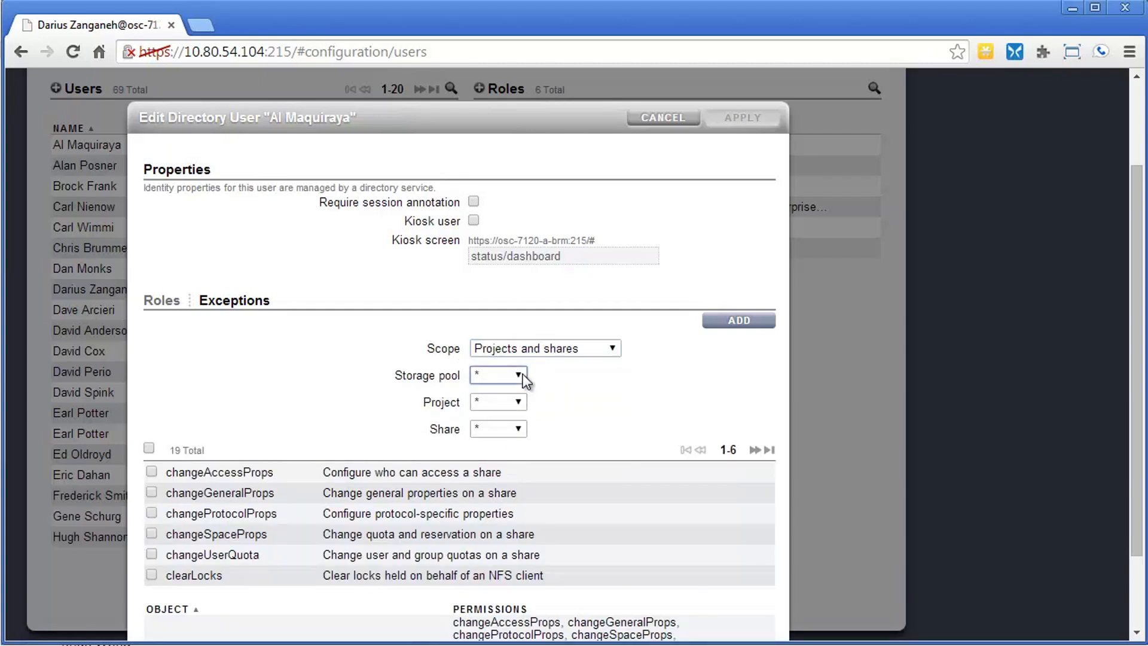
{"action": "left_click", "coordinate": [503, 408]}
{"action": "left_click", "coordinate": [507, 403]}
{"action": "scroll", "coordinate": [521, 537], "scroll_direction": "down", "scroll_amount": 2}
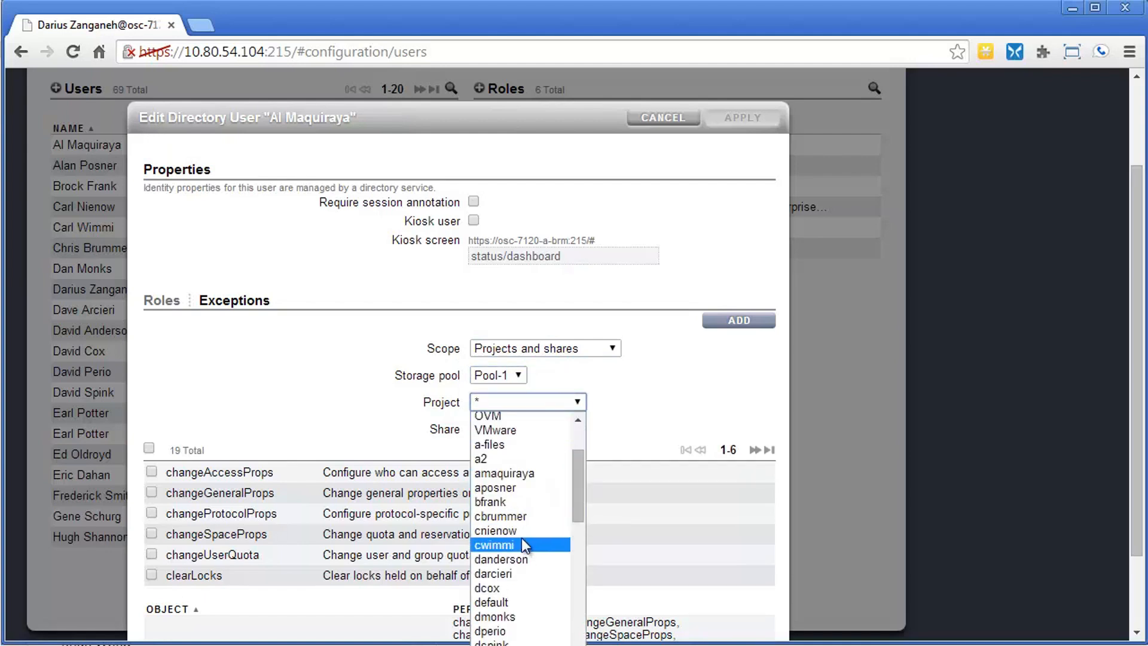
{"action": "scroll", "coordinate": [521, 537], "scroll_direction": "up", "scroll_amount": 2}
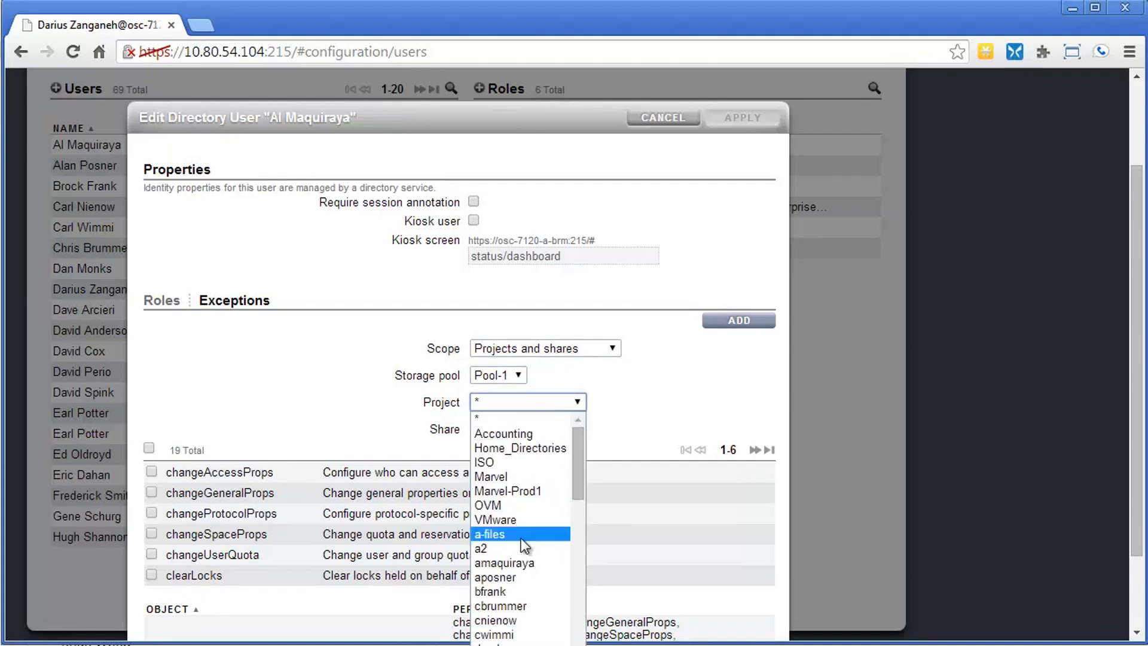
{"action": "left_click", "coordinate": [490, 464]}
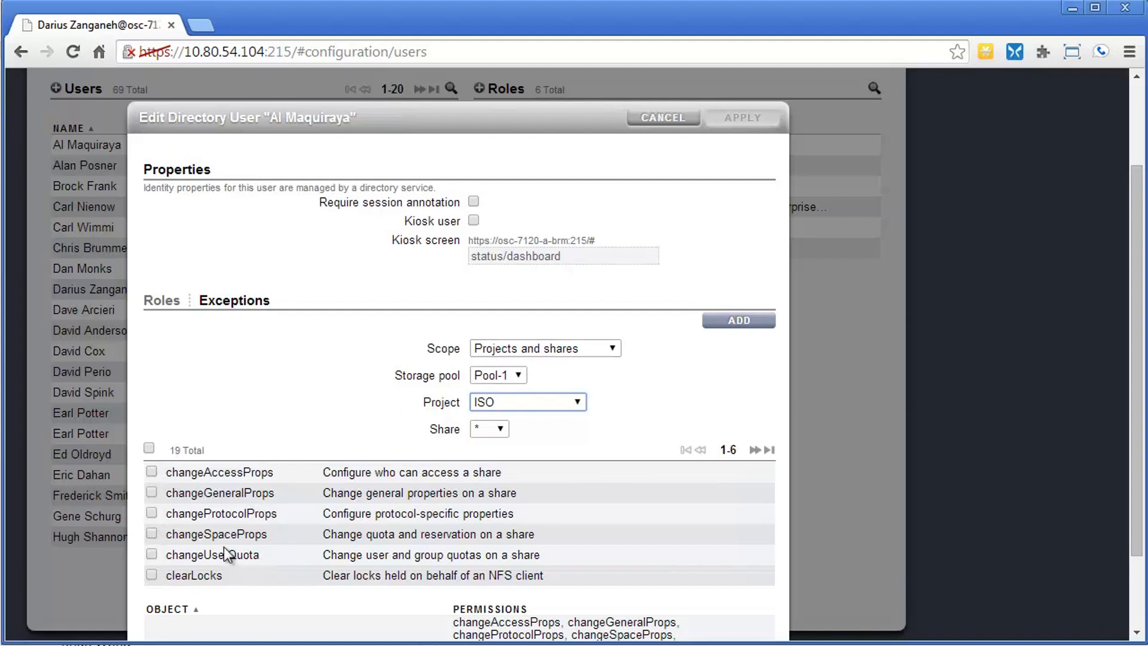
Review every page of the permissions available for the ISO project and return to the first page.
{"action": "left_click", "coordinate": [754, 449]}
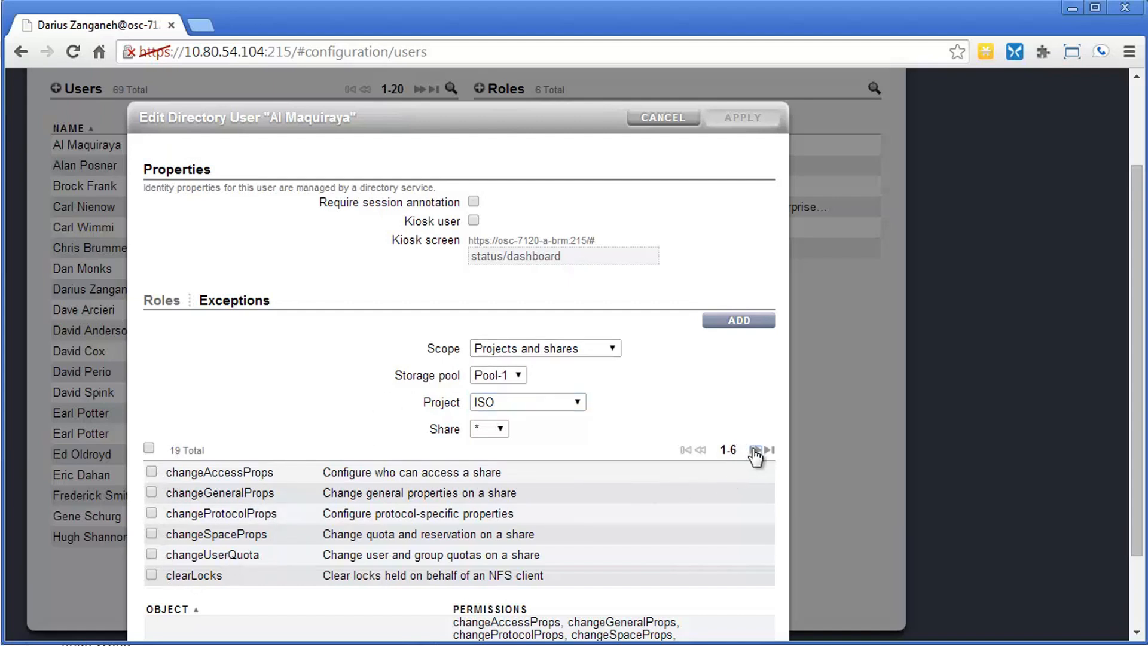
{"action": "left_click", "coordinate": [755, 450]}
{"action": "left_click", "coordinate": [755, 450]}
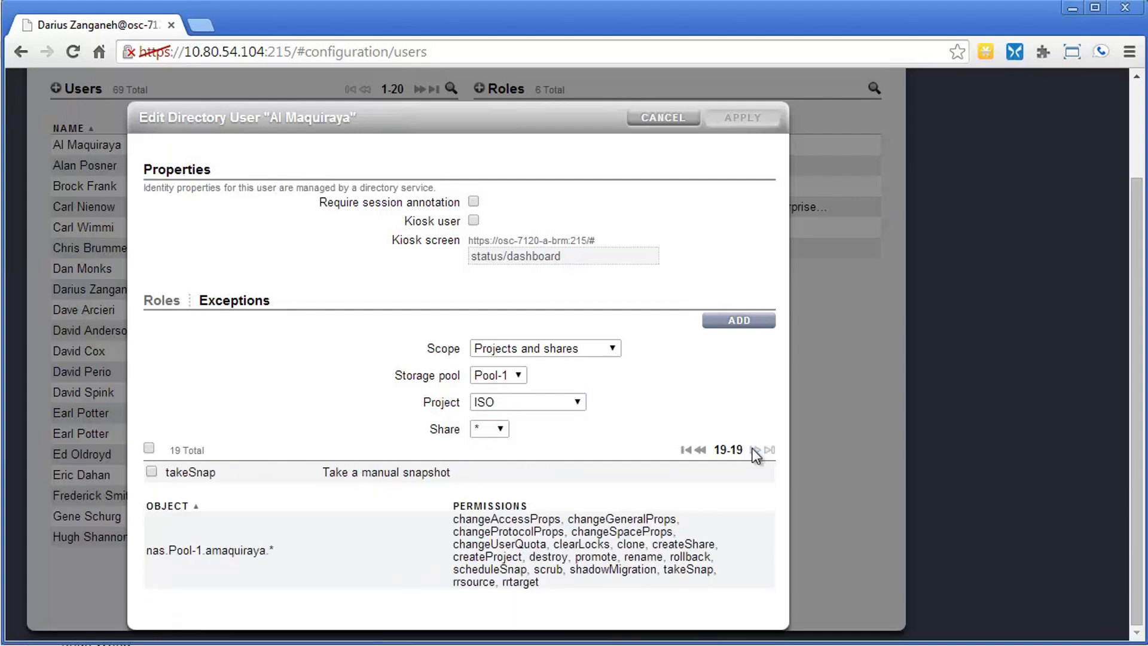
{"action": "left_click", "coordinate": [700, 450]}
{"action": "left_click", "coordinate": [701, 450]}
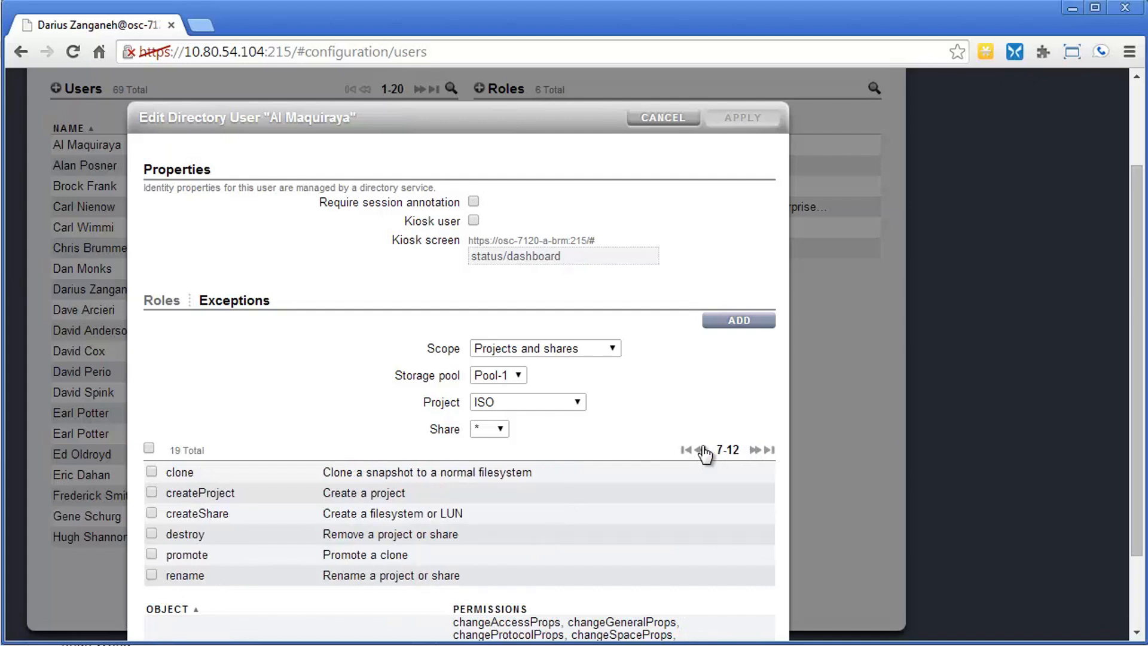
{"action": "left_click", "coordinate": [701, 450]}
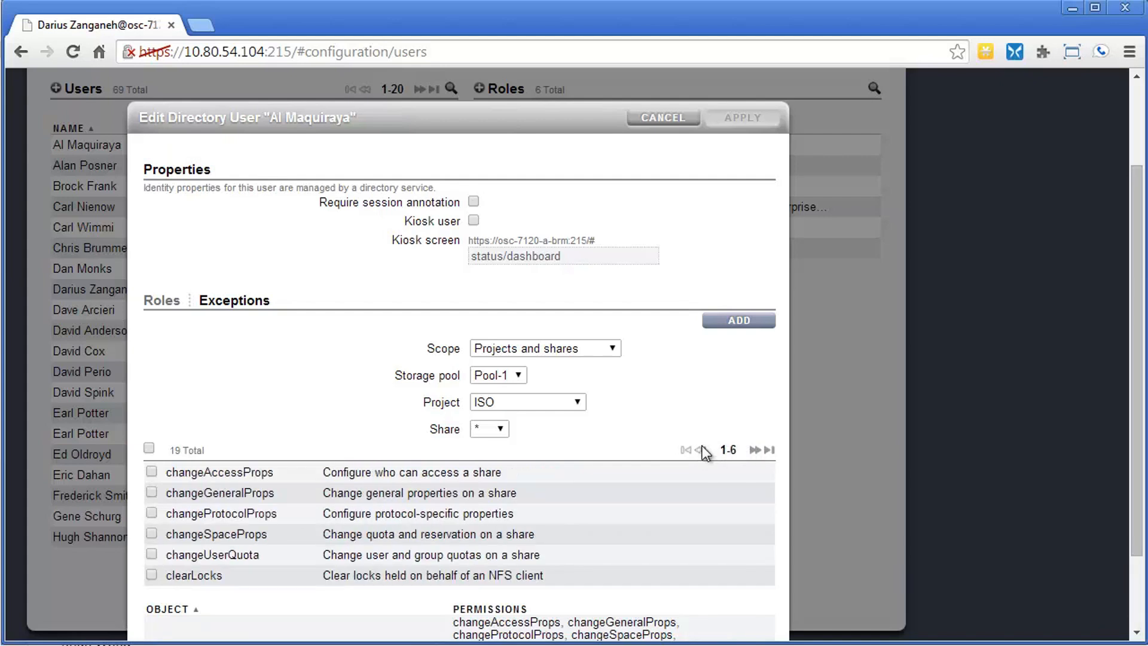
Grant all permissions on every share in the ISO project as an exception and apply the user changes.
{"action": "left_click", "coordinate": [150, 448]}
{"action": "left_click", "coordinate": [500, 429]}
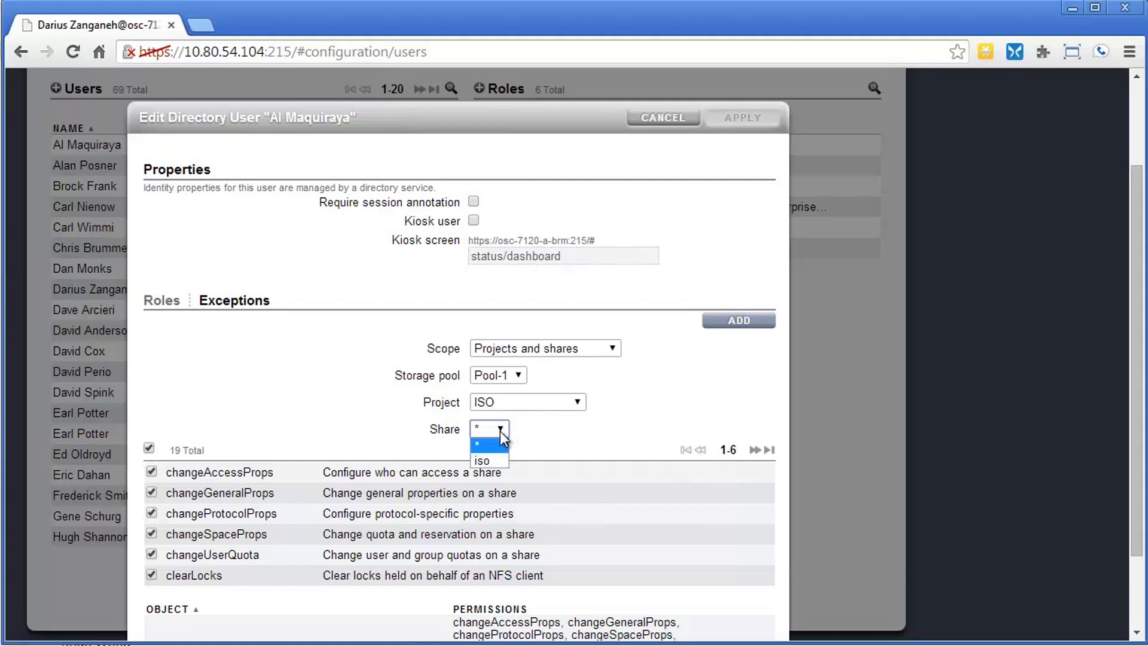
{"action": "left_click", "coordinate": [526, 429]}
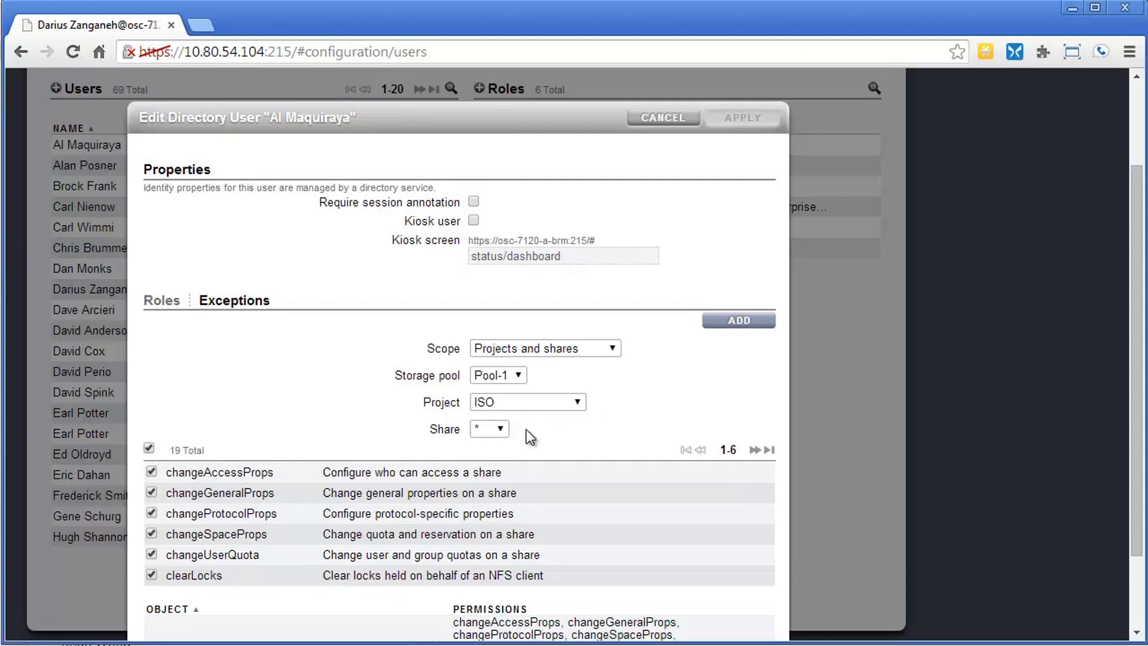
{"action": "left_click", "coordinate": [723, 327]}
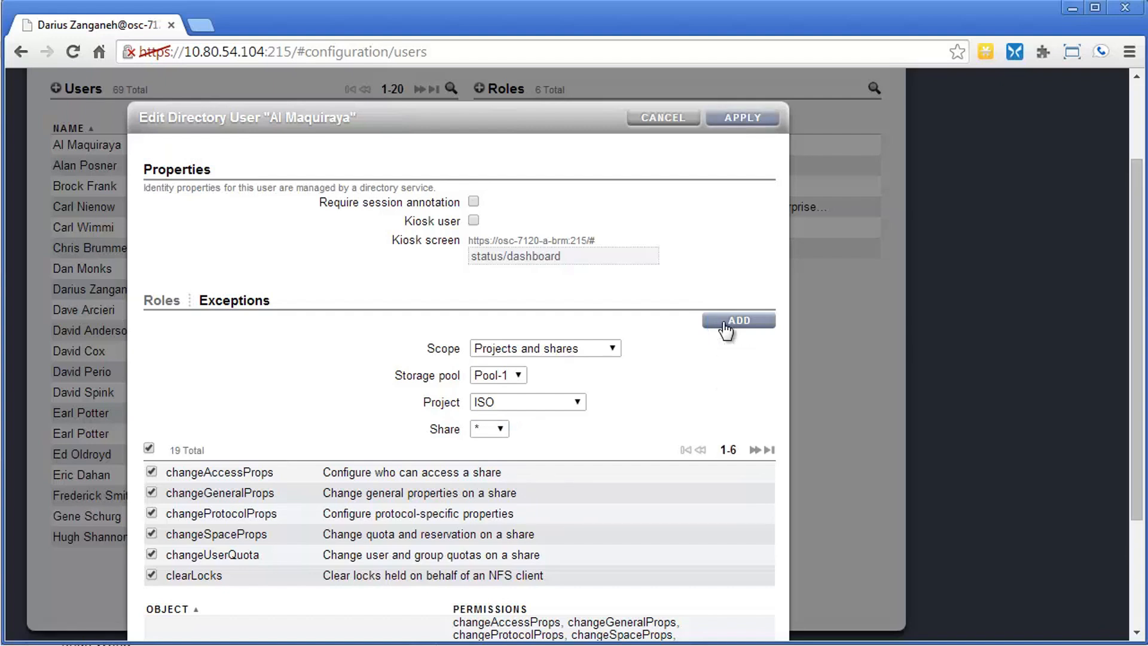
{"action": "left_click", "coordinate": [741, 119]}
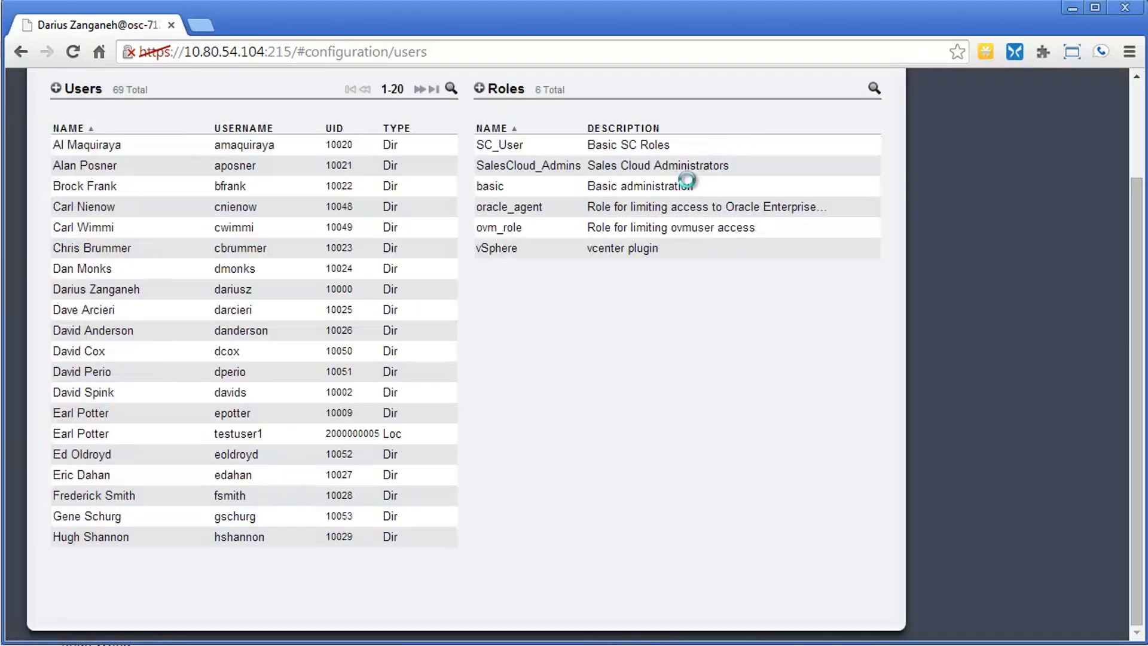
Reopen the same directory user, check the saved exceptions for Pool-1, and close without further changes.
{"action": "double_click", "coordinate": [235, 142]}
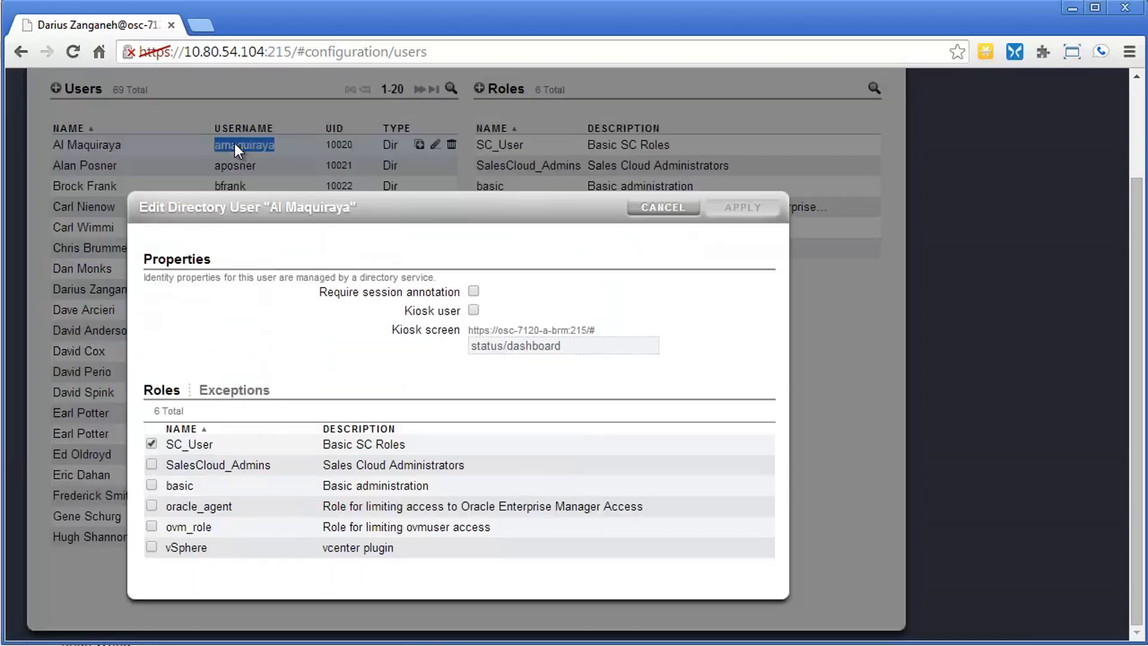
{"action": "left_click", "coordinate": [234, 391]}
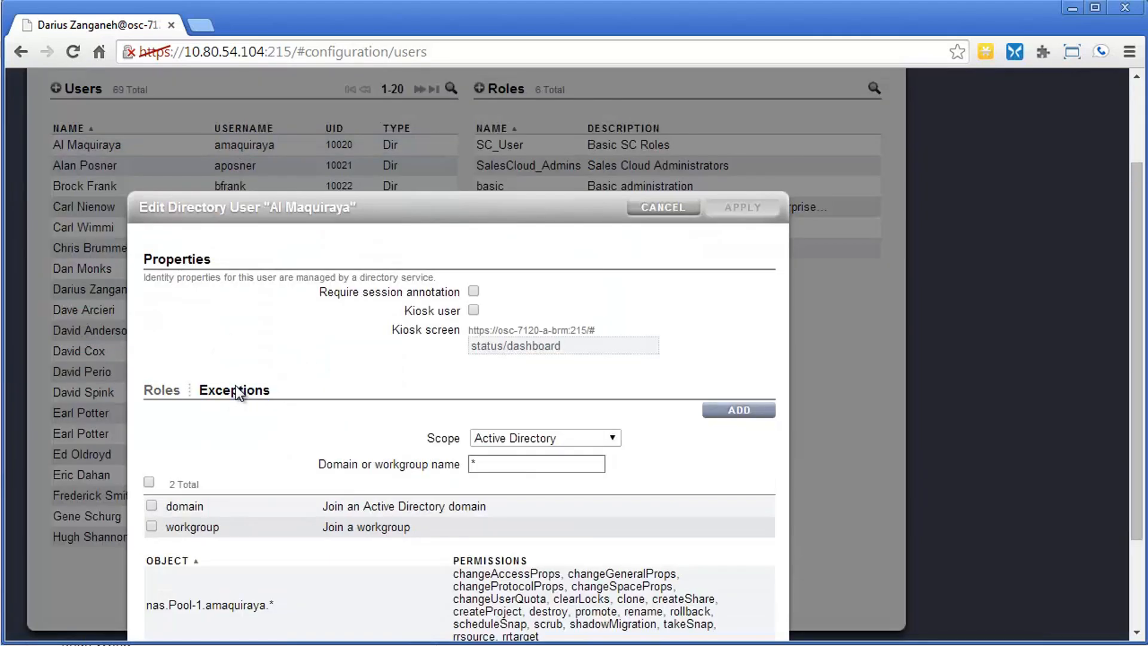
{"action": "scroll", "coordinate": [234, 447], "scroll_direction": "down", "scroll_amount": 3}
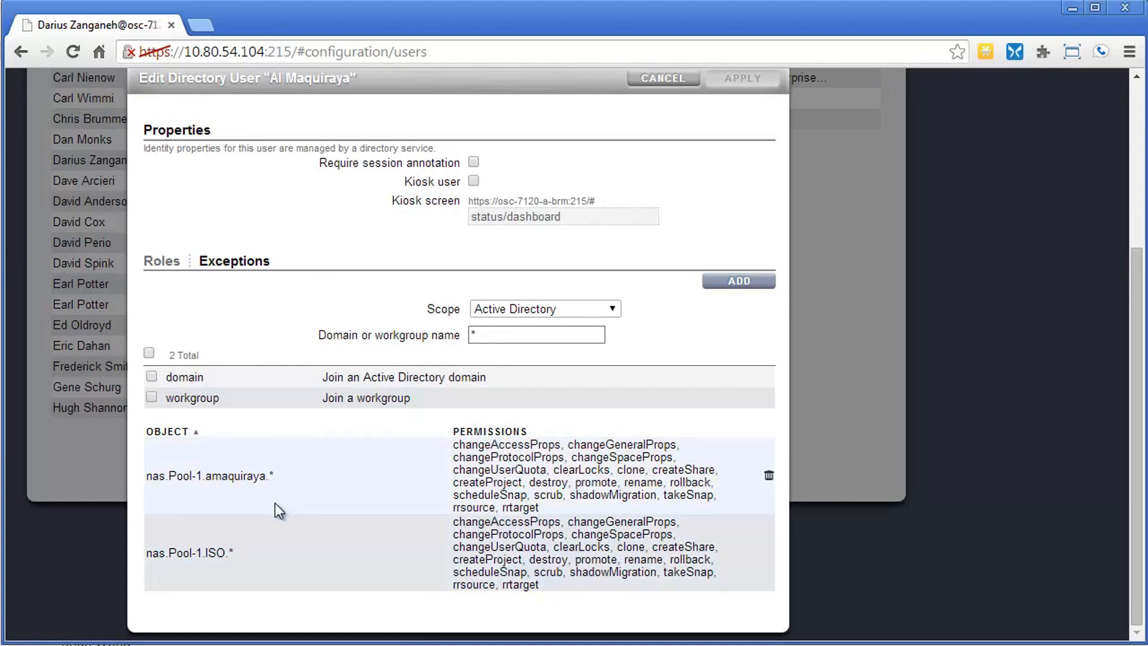
{"action": "scroll", "coordinate": [311, 523], "scroll_direction": "up", "scroll_amount": 3}
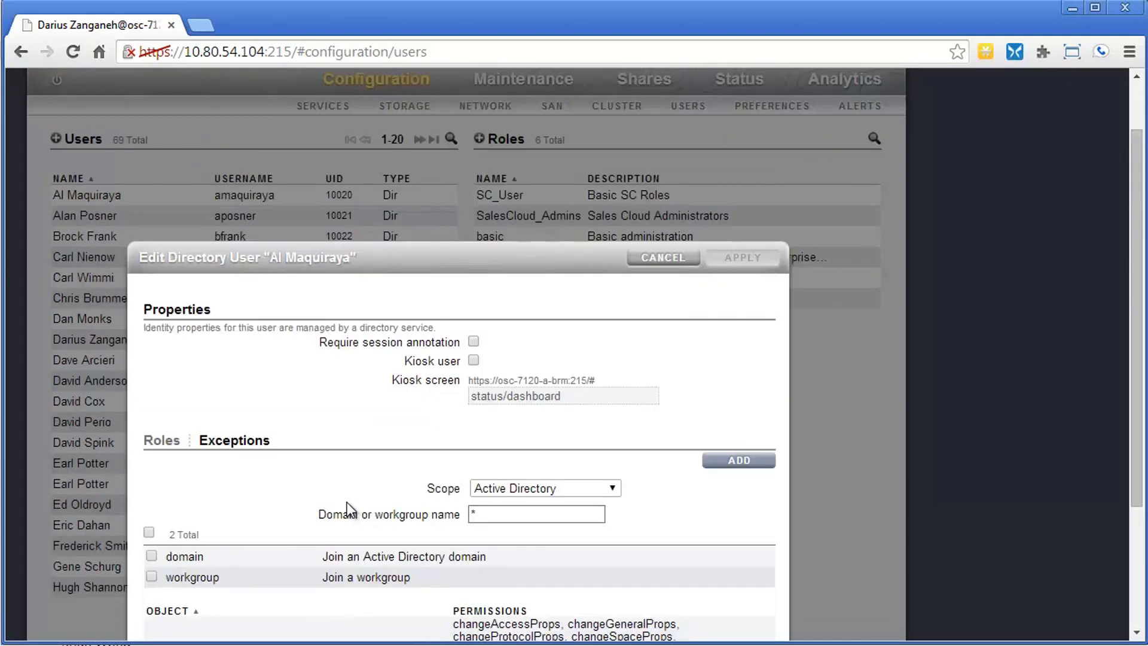
{"action": "left_click", "coordinate": [671, 262]}
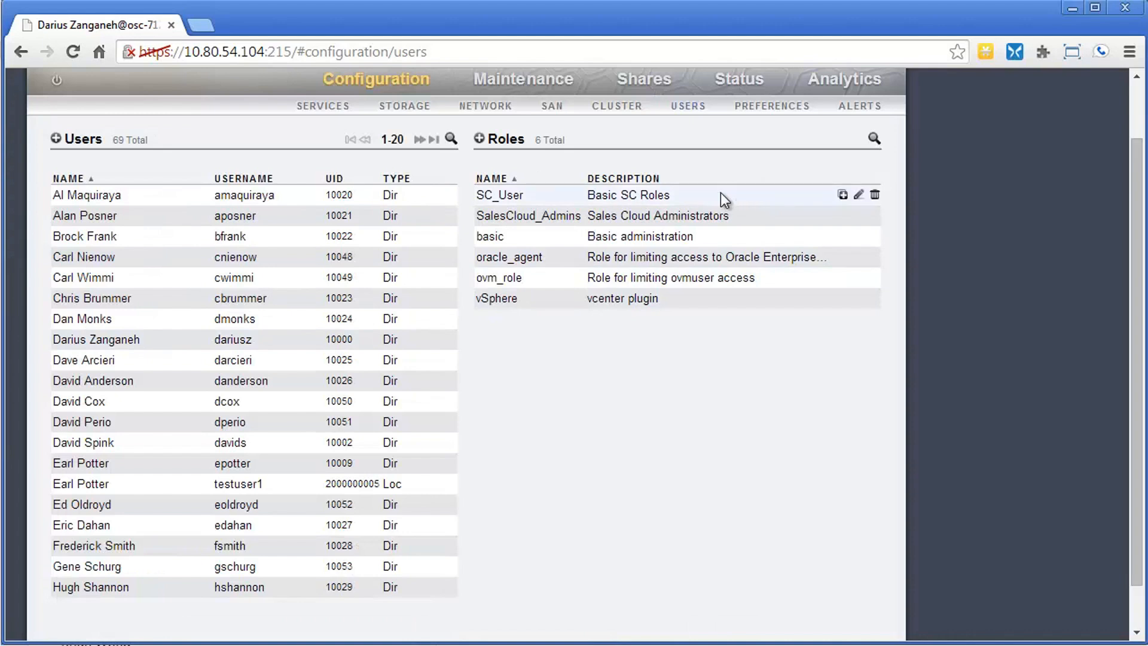
Review the SC_User role's authorizations and the permissions offered for the Alerts and Hardware scopes, and close without changes.
{"action": "left_click", "coordinate": [858, 195]}
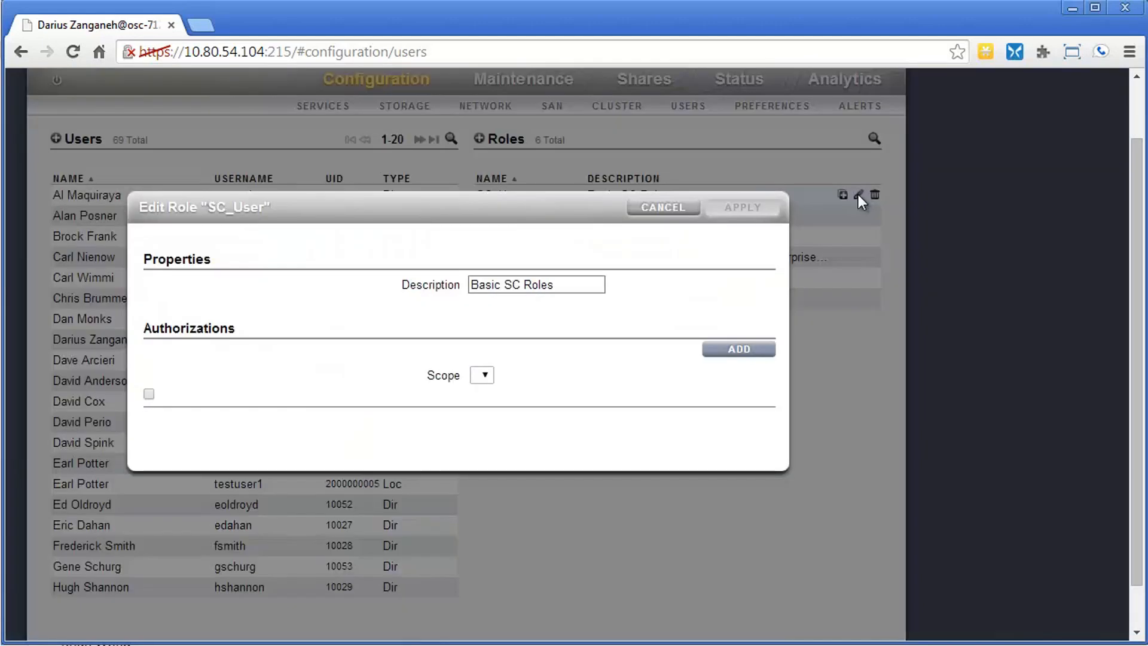
{"action": "scroll", "coordinate": [602, 300], "scroll_direction": "down", "scroll_amount": 1}
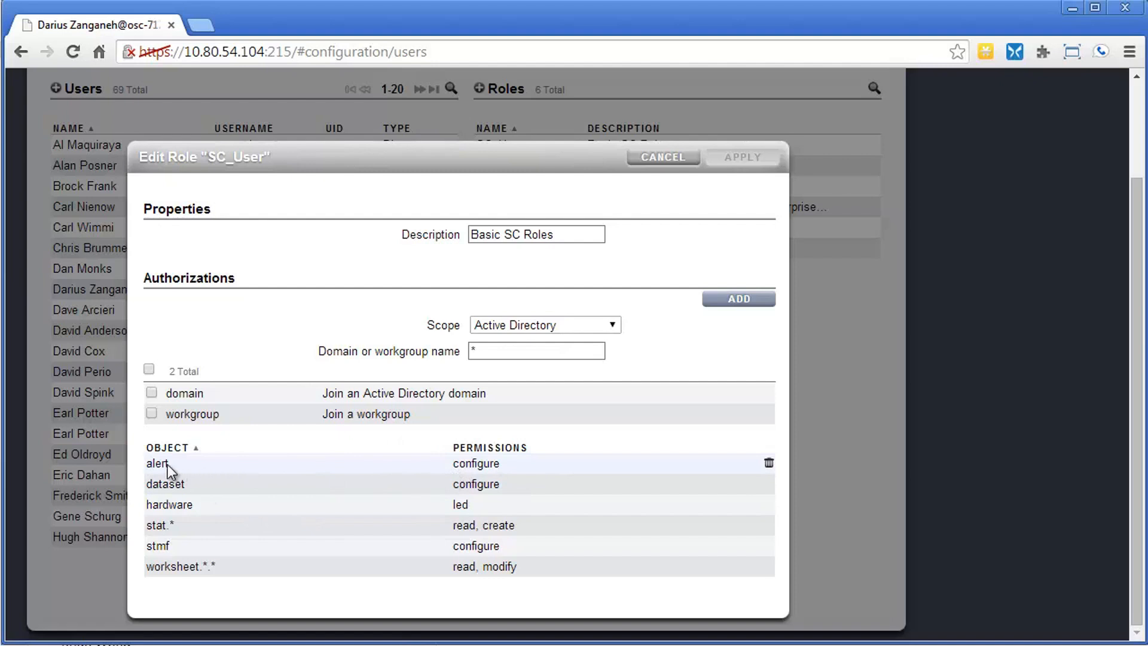
{"action": "left_click", "coordinate": [554, 324]}
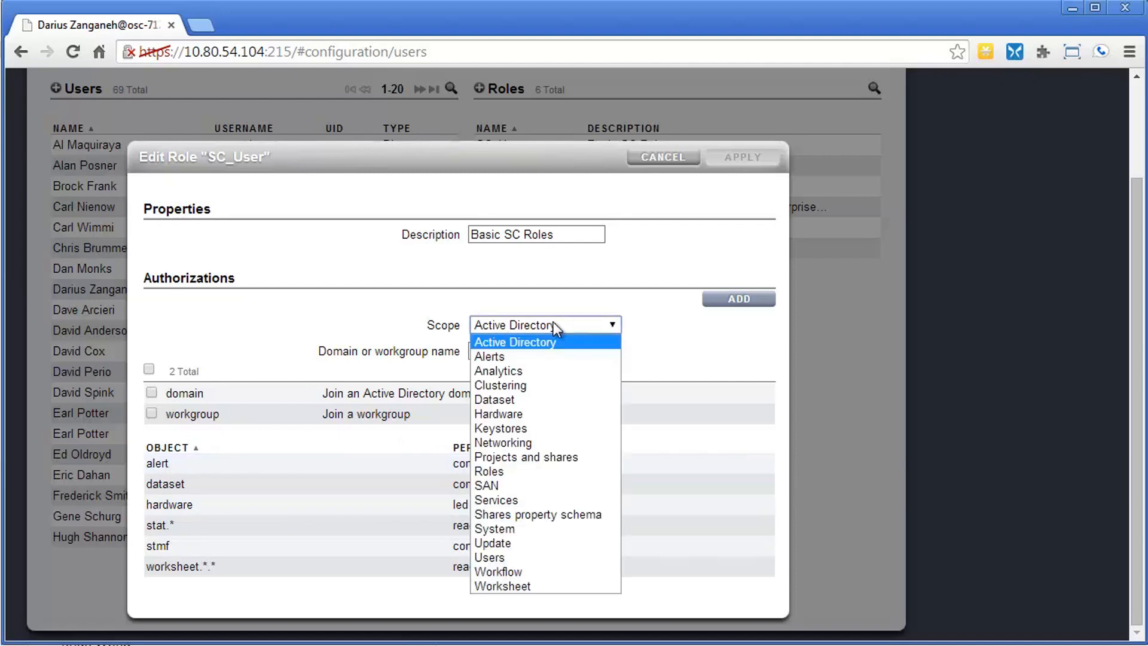
{"action": "left_click", "coordinate": [509, 358]}
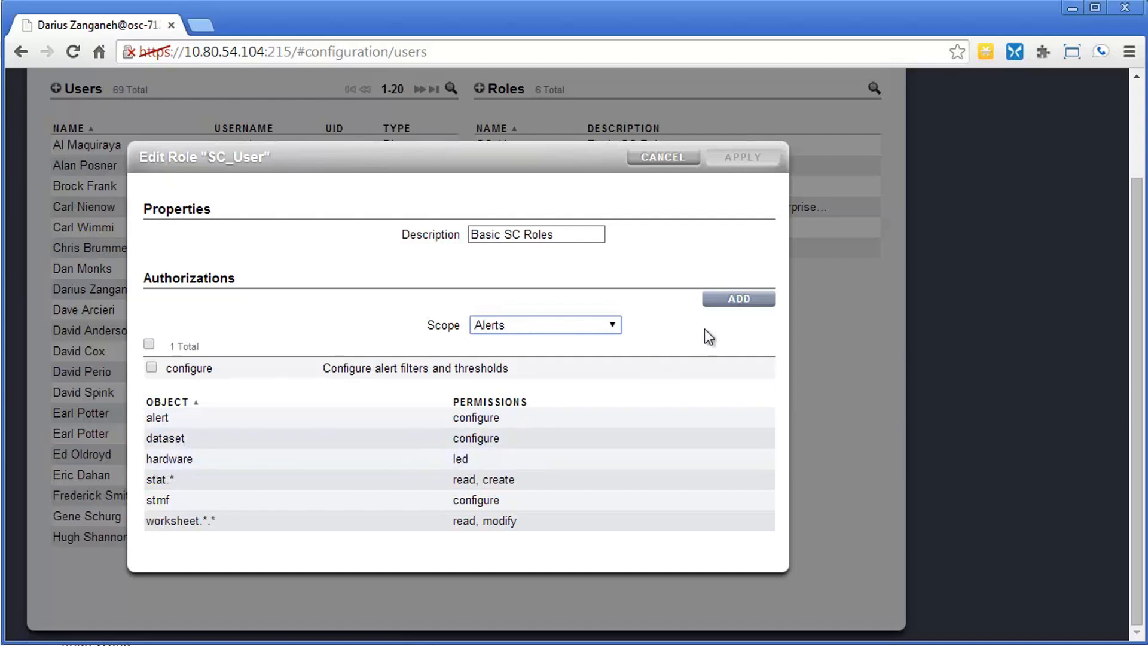
{"action": "left_click", "coordinate": [533, 325]}
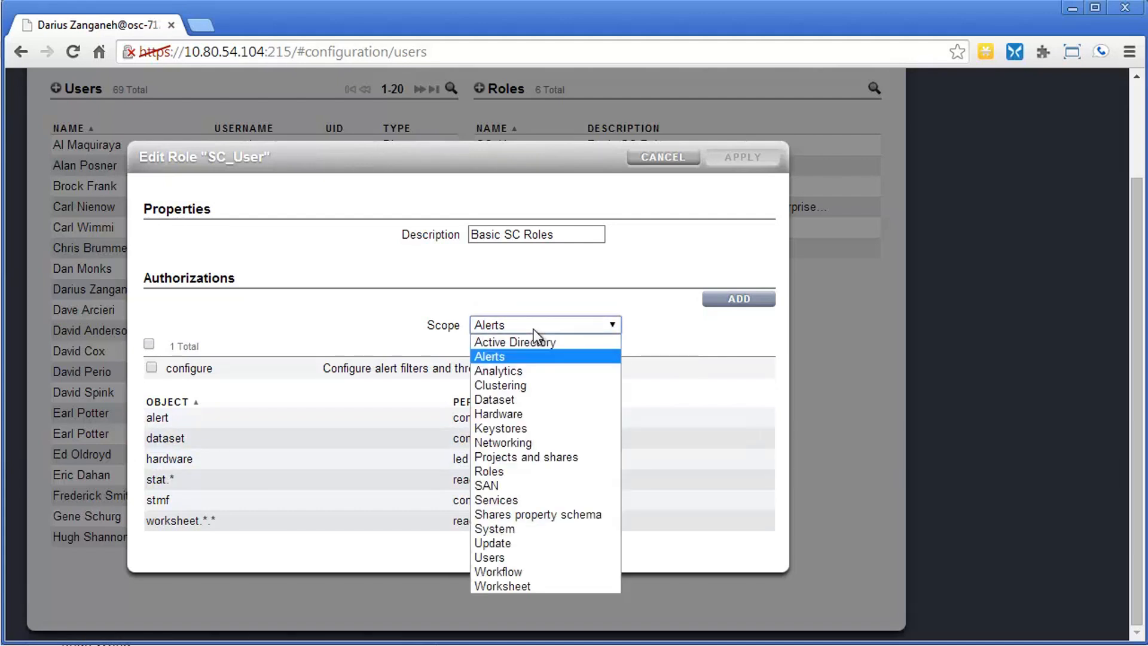
{"action": "left_click", "coordinate": [516, 408]}
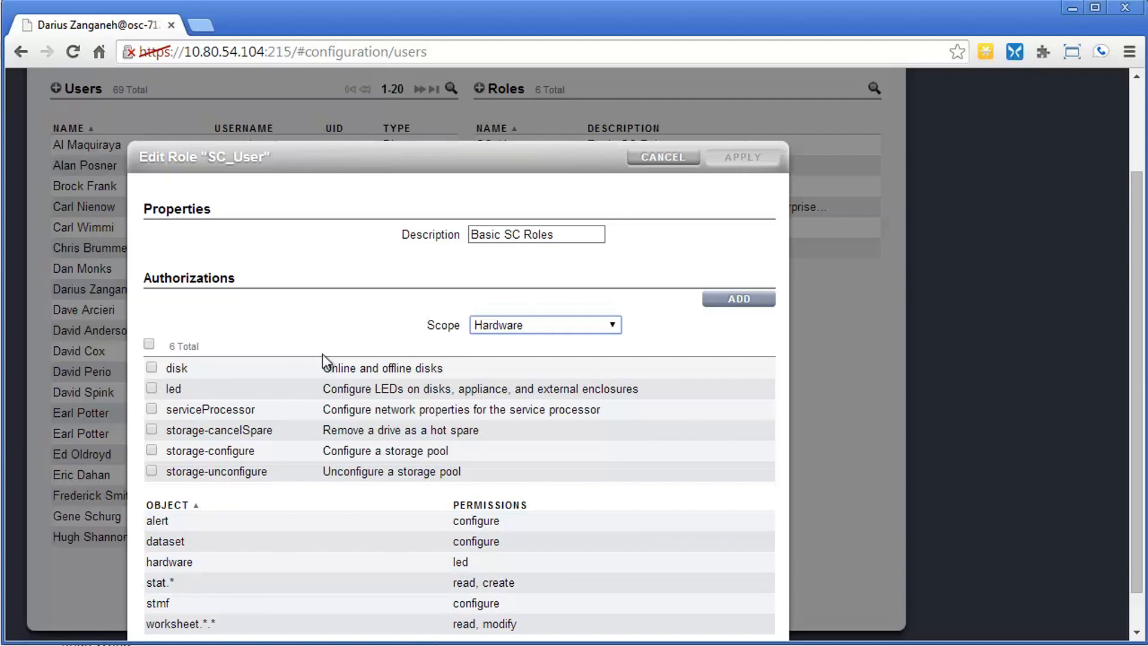
{"action": "left_click", "coordinate": [675, 167]}
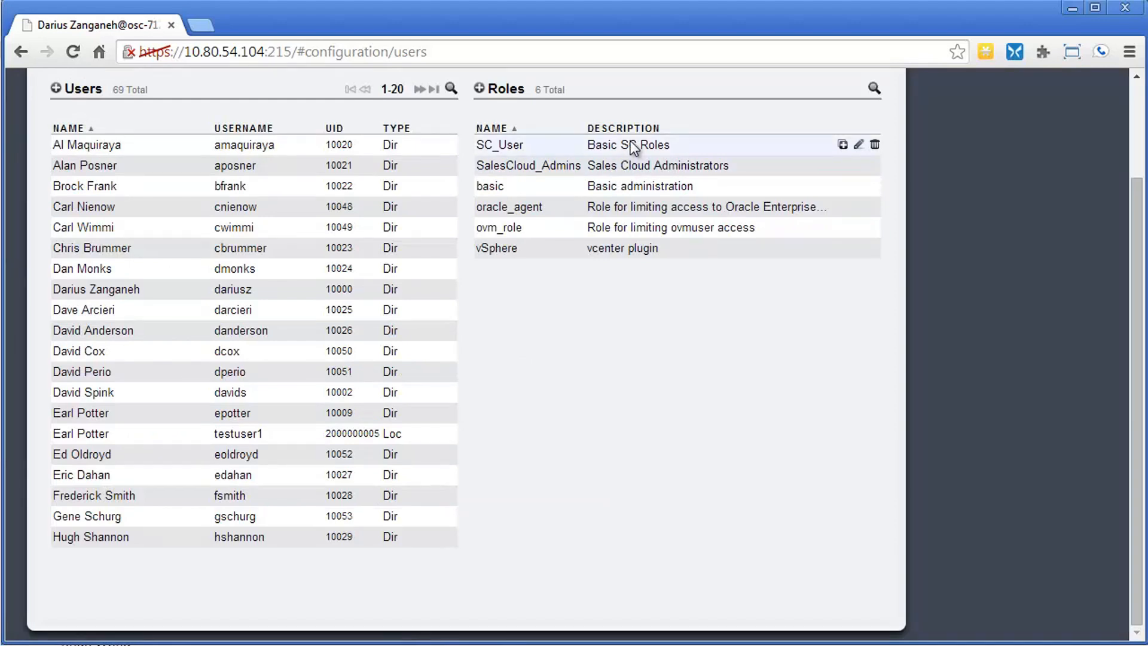
Reopen the SC_User role, check the permissions offered for the Networking scope, and close without changes.
{"action": "left_click", "coordinate": [859, 145]}
{"action": "left_click", "coordinate": [572, 370]}
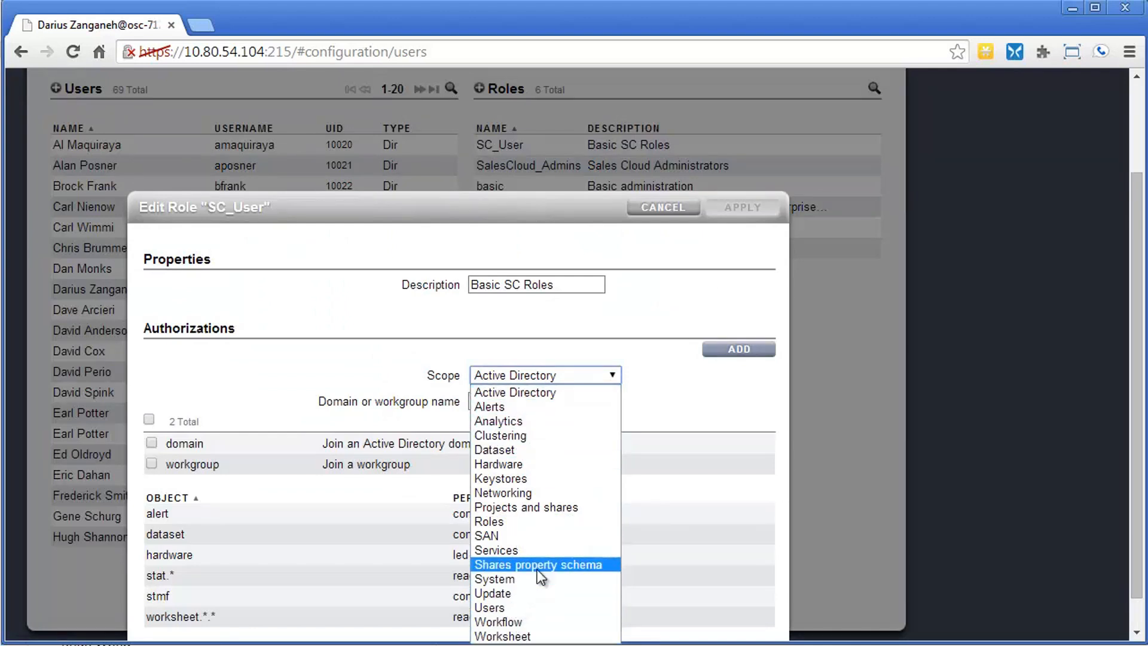
{"action": "left_click", "coordinate": [516, 494]}
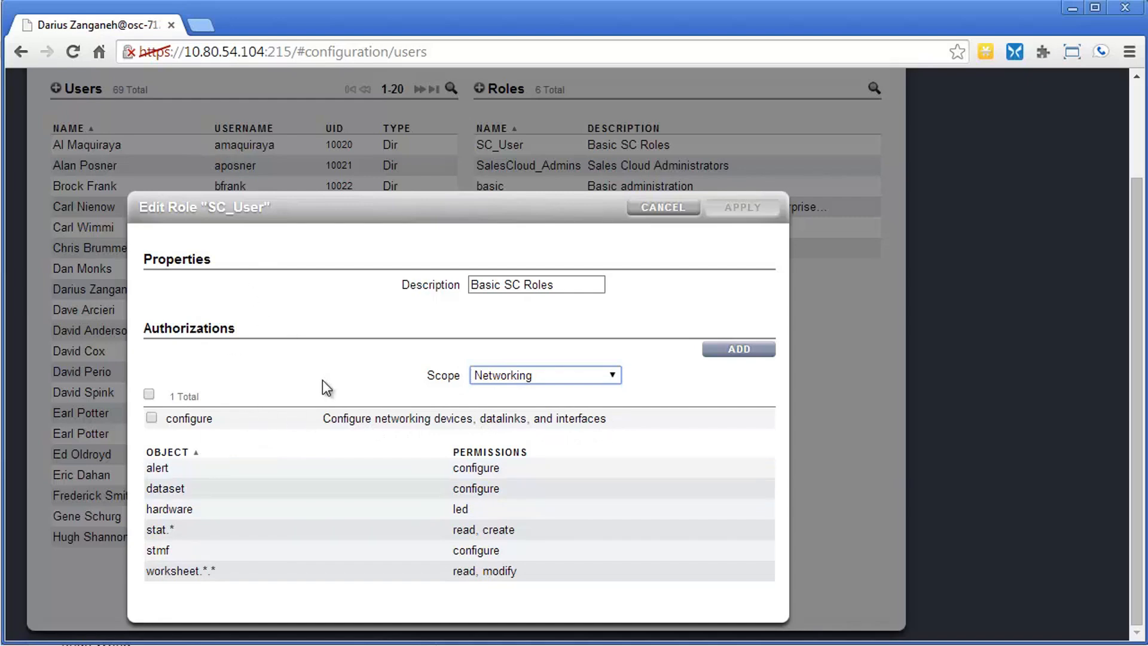
{"action": "left_click", "coordinate": [662, 208]}
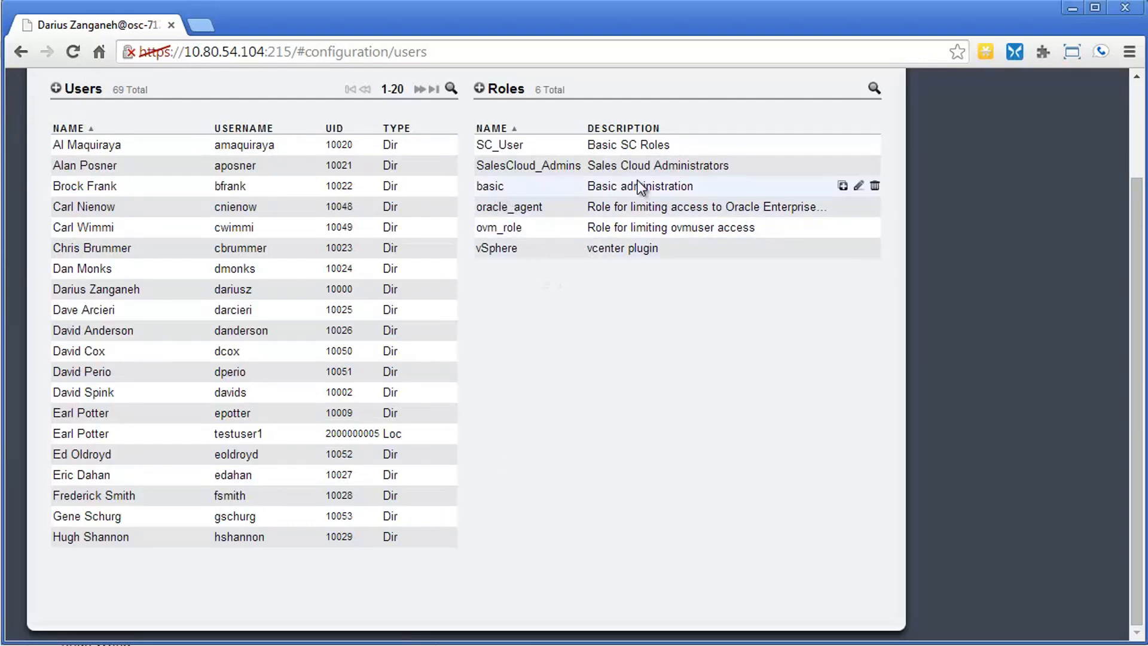
Examine the authorizations of the basic role, close it without changes, and return to the users and roles overview.
{"action": "left_click", "coordinate": [859, 186]}
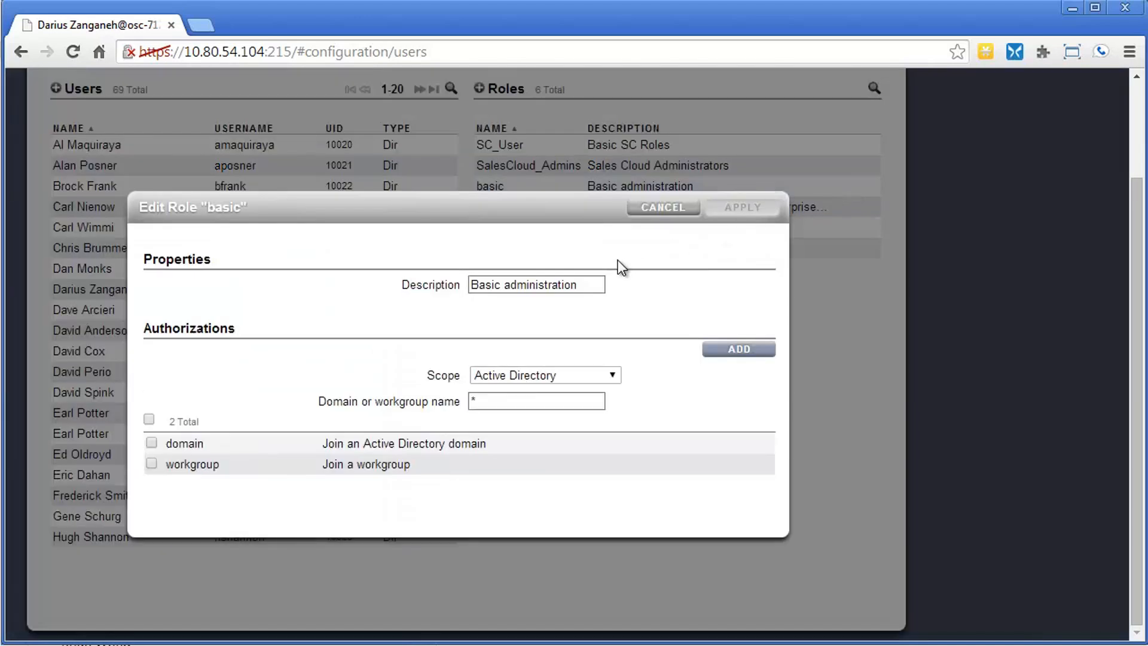
{"action": "left_click", "coordinate": [664, 207]}
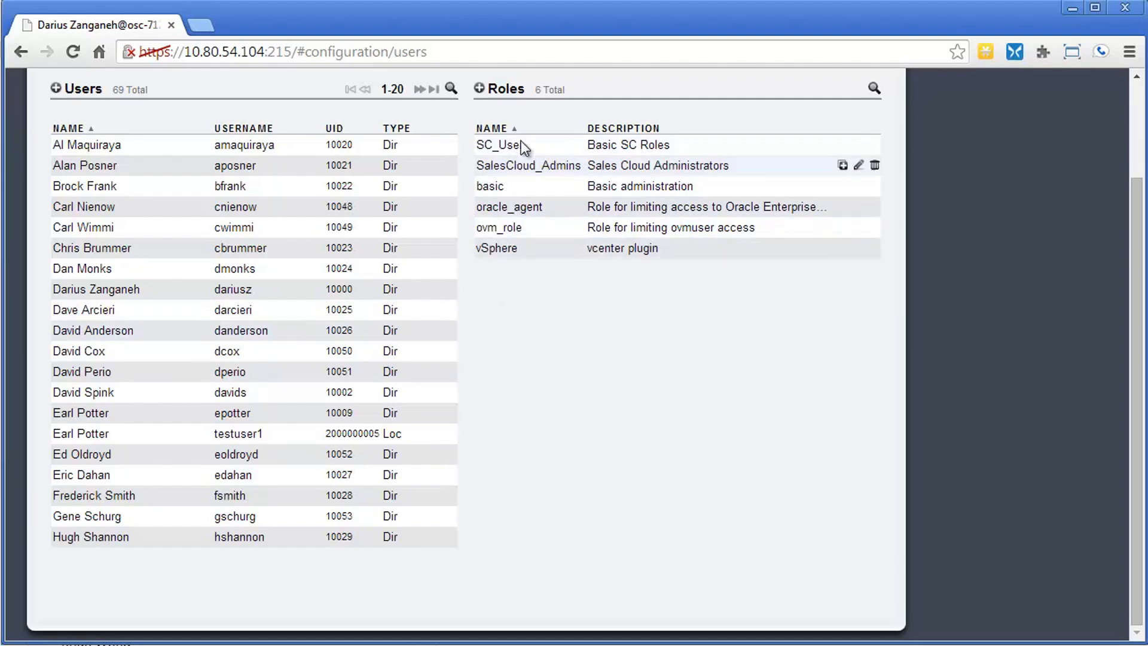
{"action": "scroll", "coordinate": [539, 328], "scroll_direction": "up", "scroll_amount": 2}
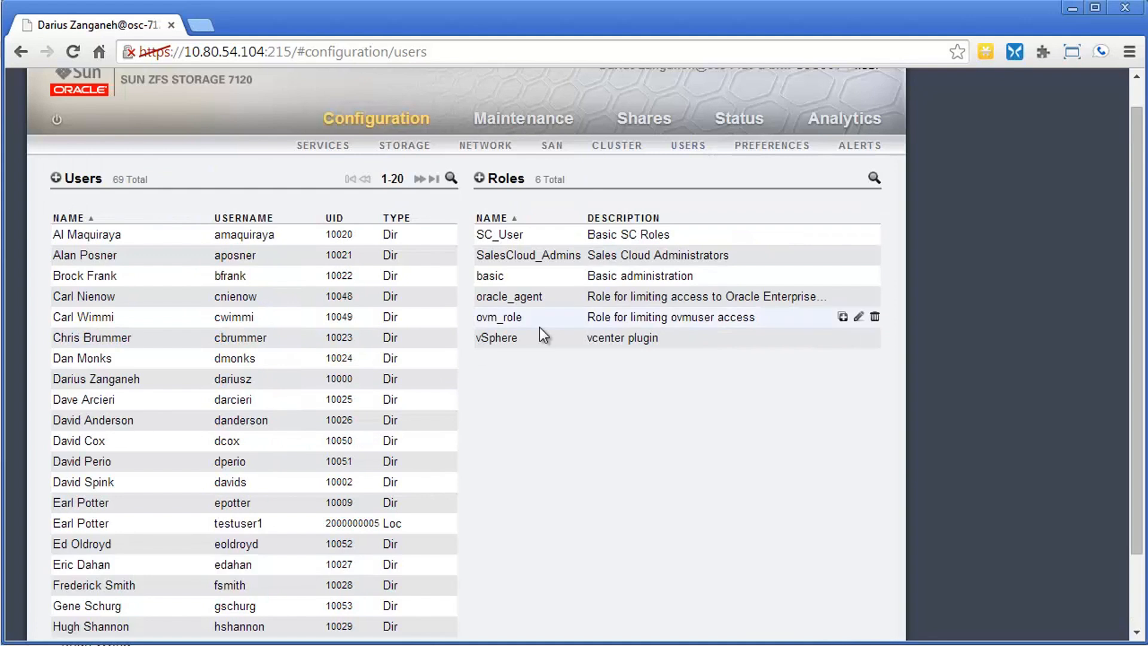